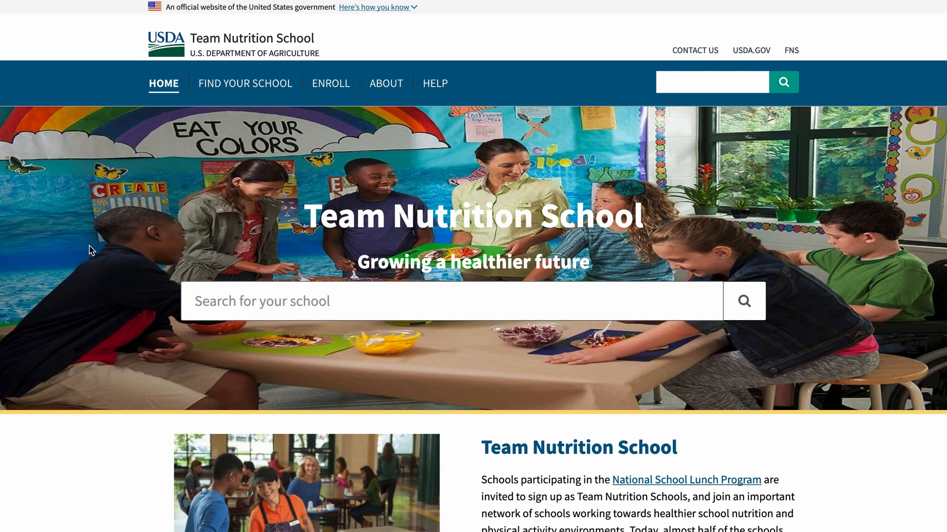
Go from the school search page to the blank Join Team Nutrition Schools enrollment form and review it.
left_click(256, 85)
scroll(338, 94, "down", 9)
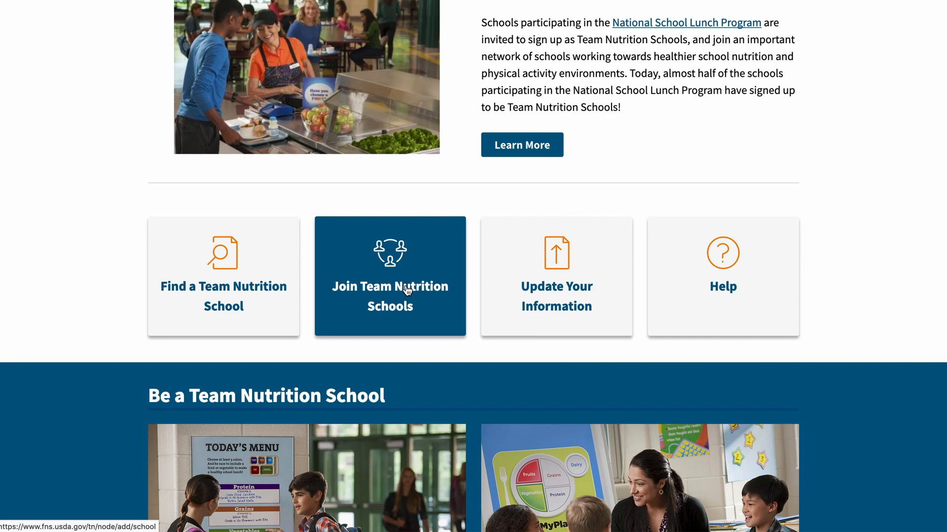
left_click(406, 290)
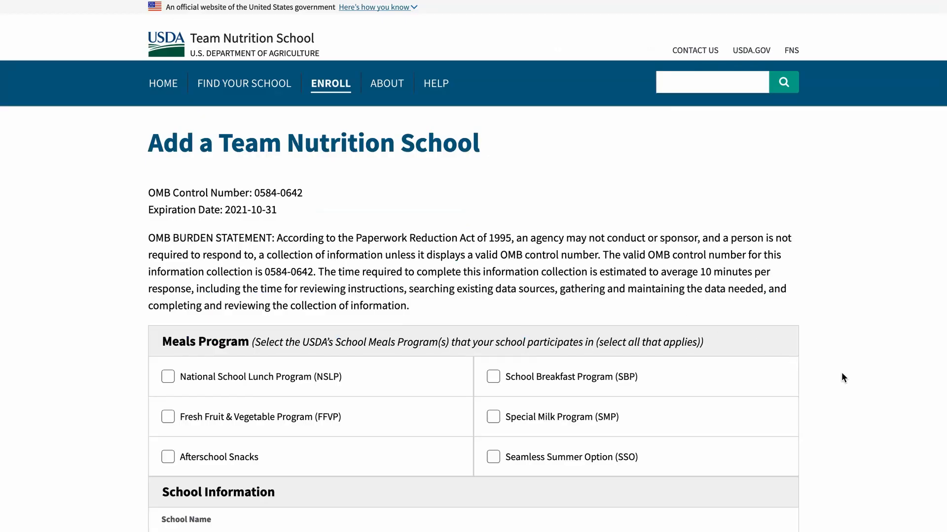
scroll(841, 373, "down", 5)
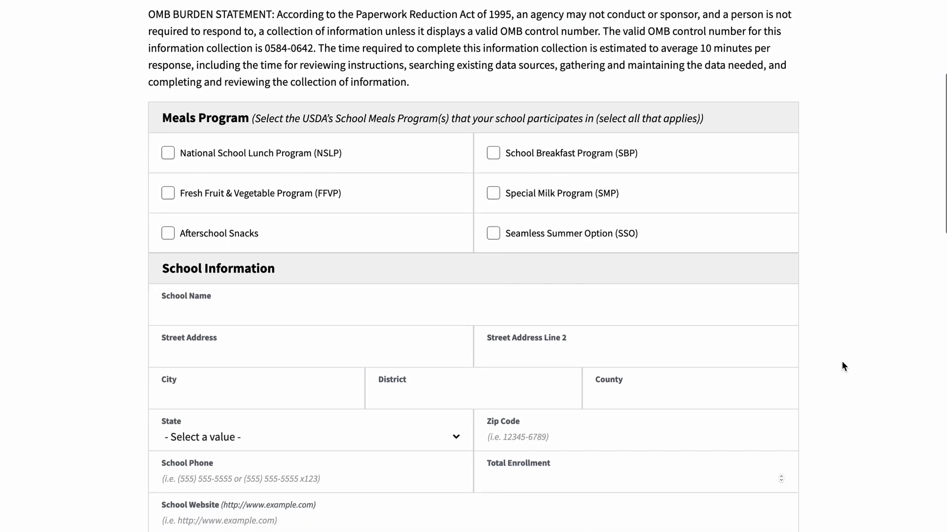
scroll(842, 360, "down", 4)
scroll(842, 358, "down", 6)
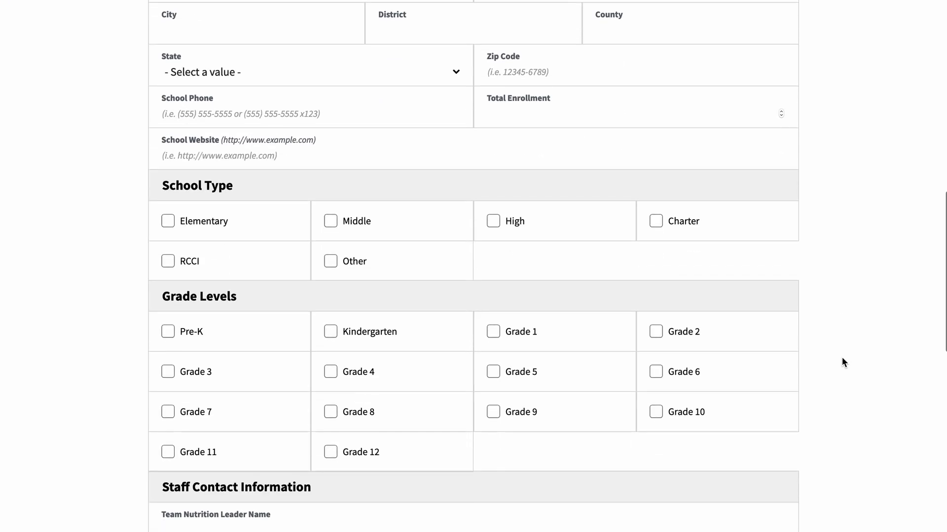
scroll(842, 358, "down", 6)
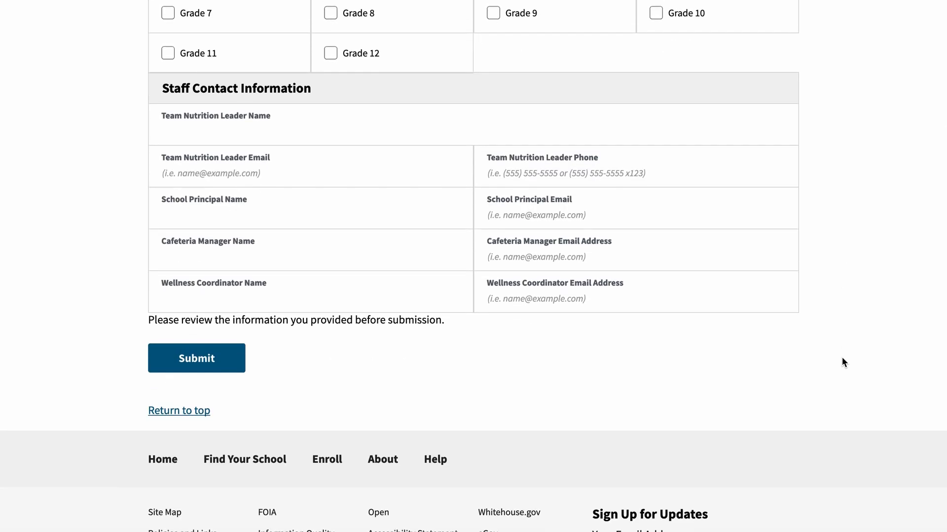
scroll(841, 358, "up", 18)
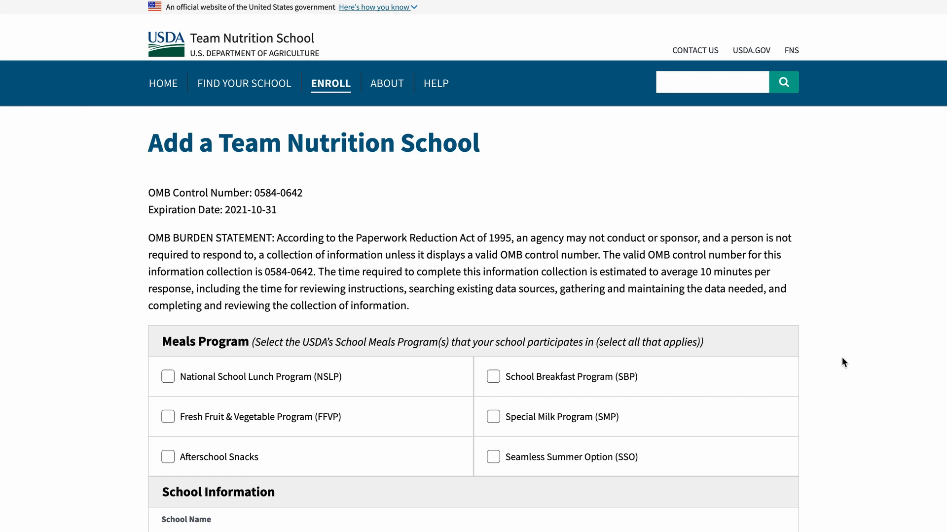
Mark the school as participating in the National School Lunch and School Breakfast Programs.
left_click(305, 378)
left_click(550, 379)
scroll(550, 379, "down", 6)
scroll(550, 379, "down", 3)
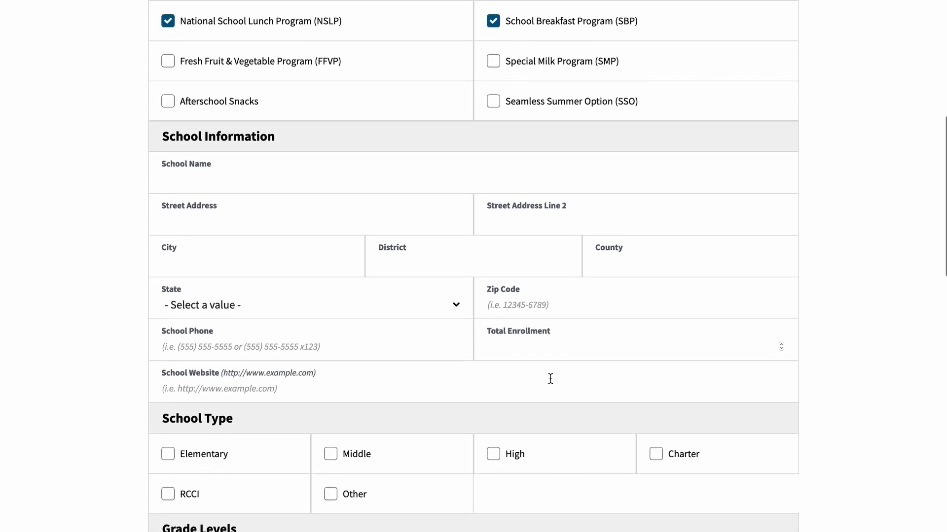
Enter school name 'New School' with its street address, second address line, city, district and county.
left_click(290, 137)
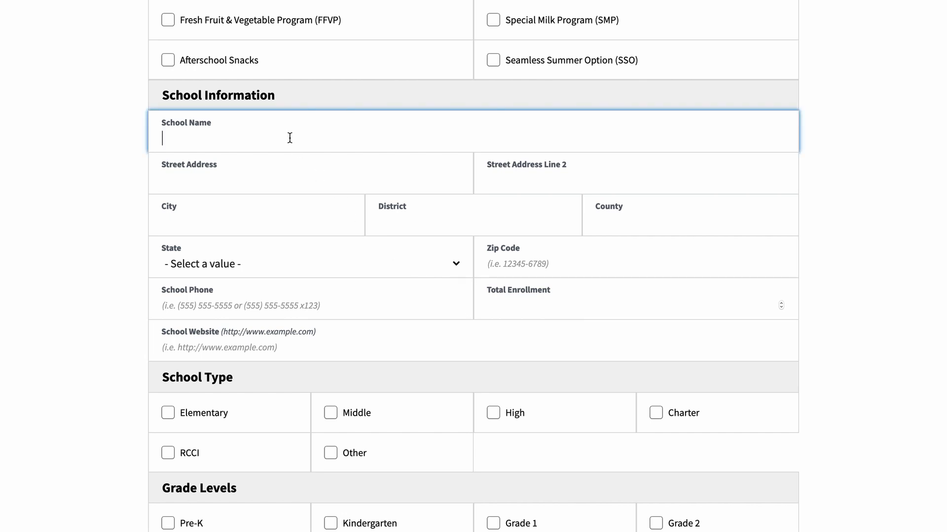
type("New School")
left_click(266, 177)
type("123 Main Street")
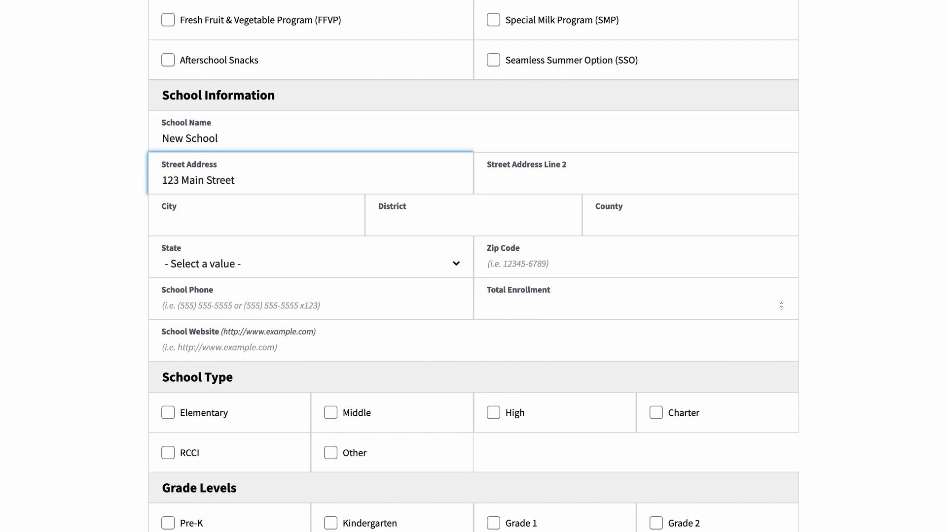
key("Tab")
type("P.O. Box 345")
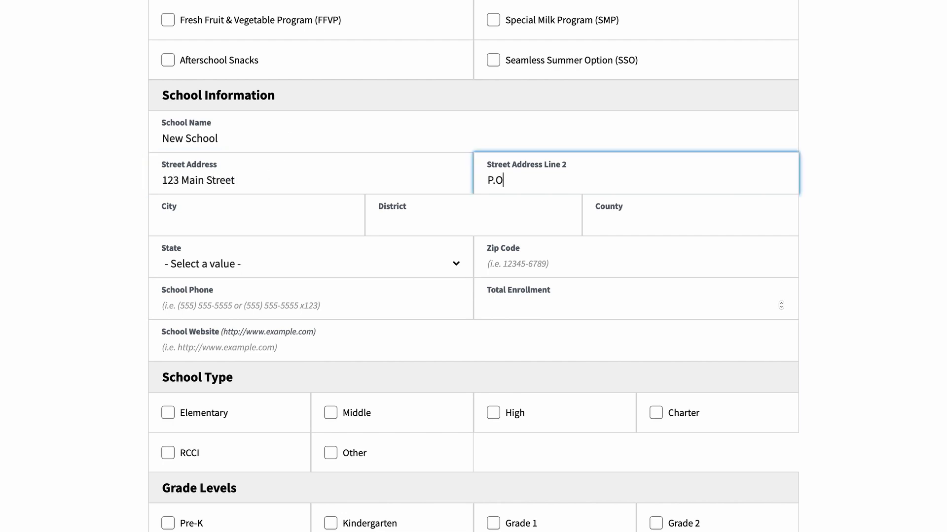
key("Tab")
type("Somewhere")
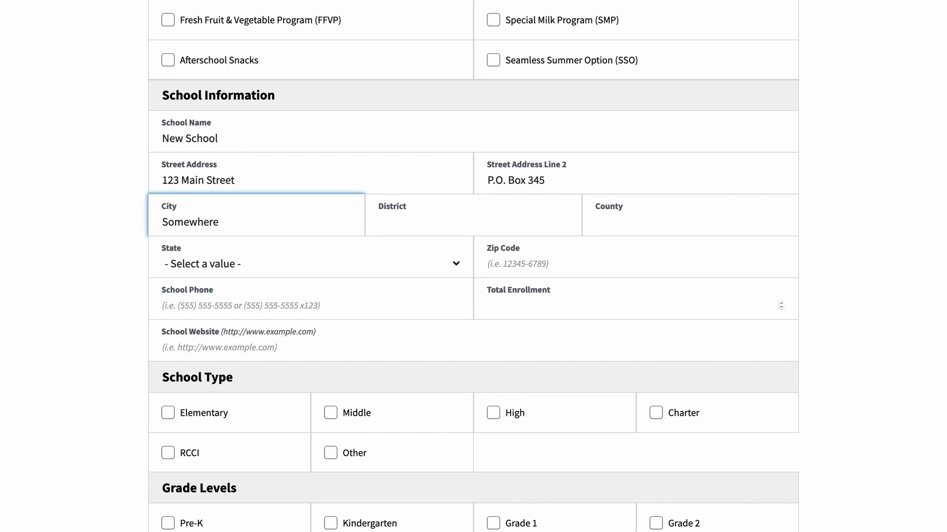
key("Tab")
type("New Place")
key("Tab")
type("New Place")
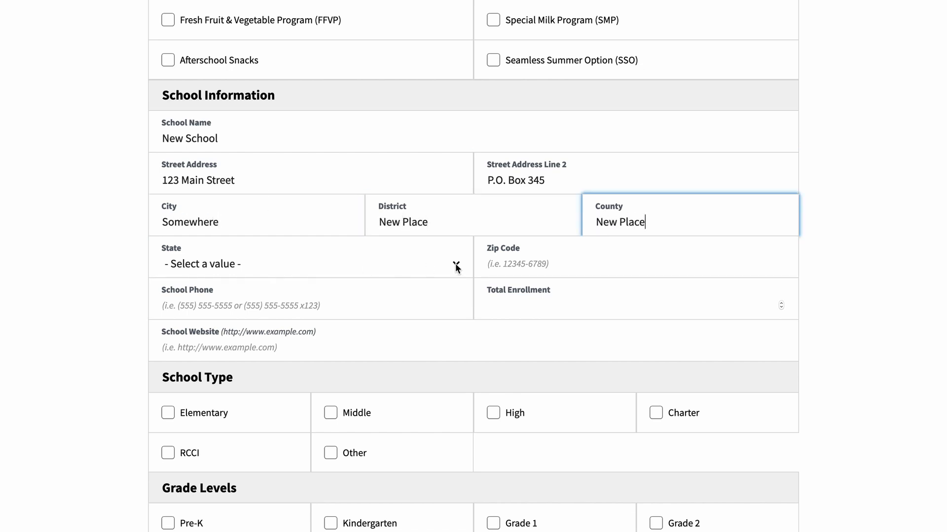
left_click(457, 266)
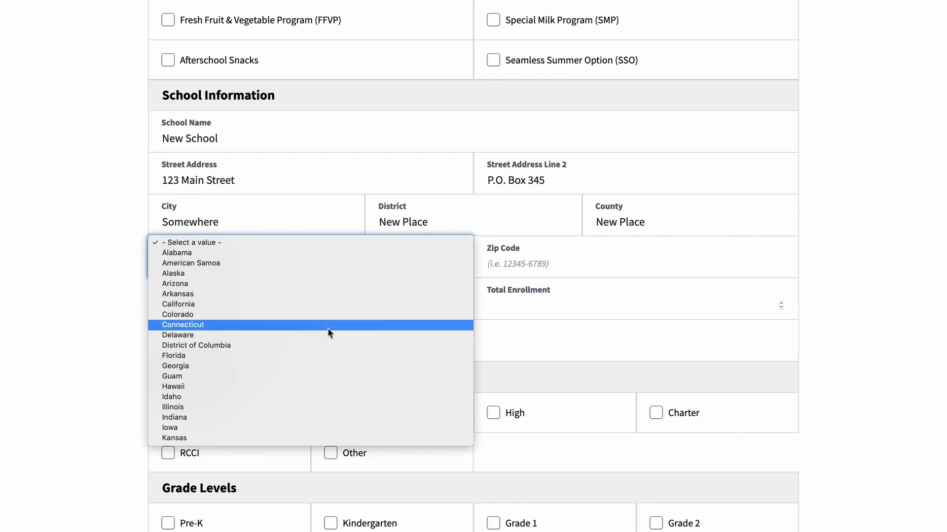
left_click(311, 348)
left_click(537, 269)
type("2000")
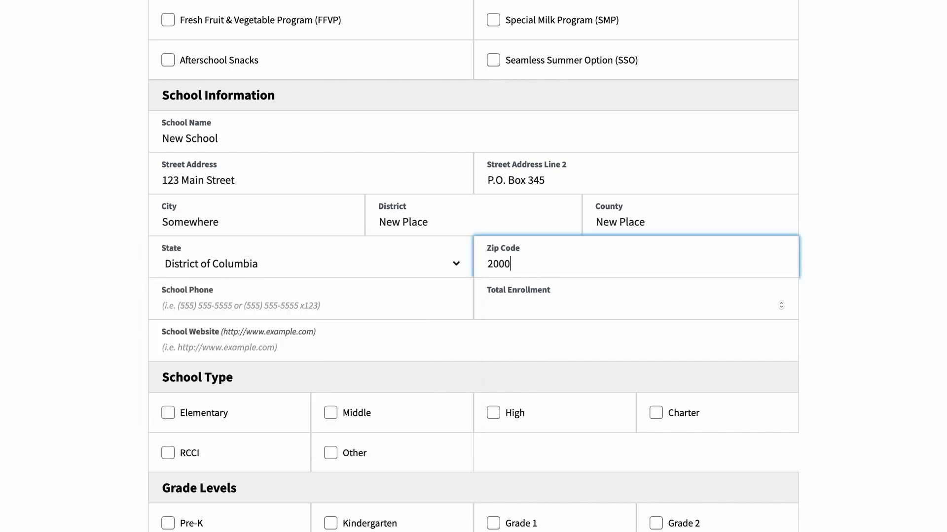
type("8")
left_click(389, 300)
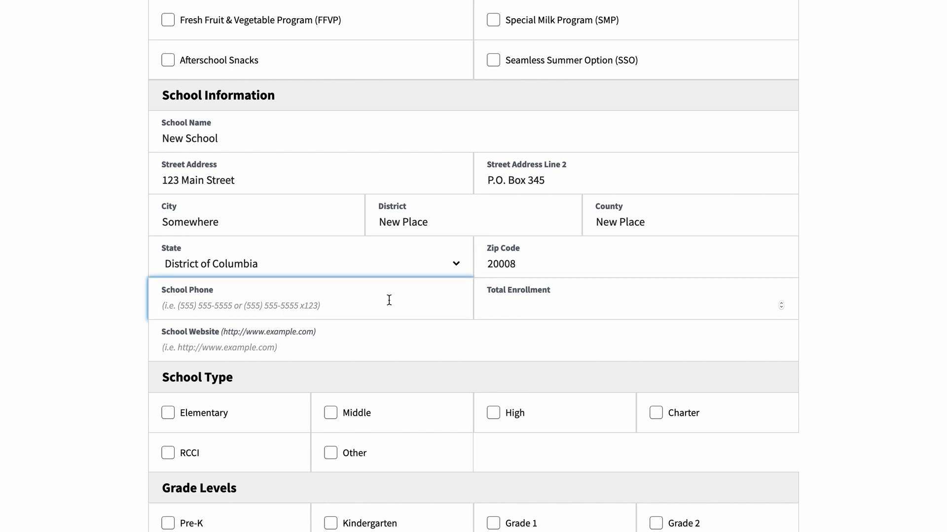
type("5556667777")
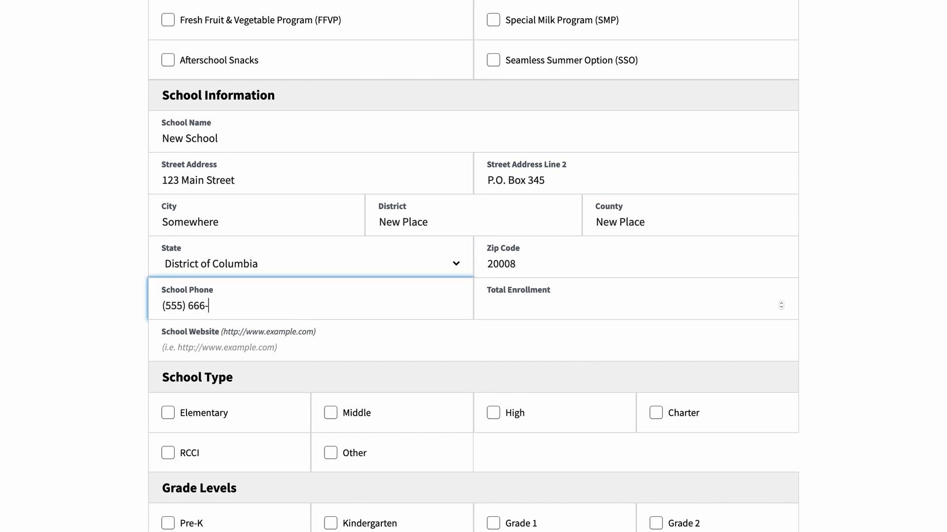
left_click(378, 353)
type("http")
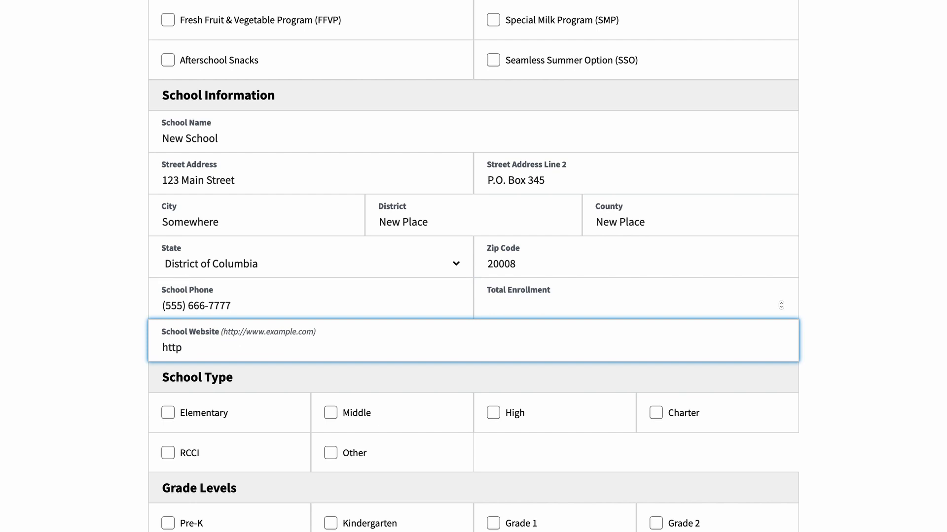
type("://newschool.com")
left_click(616, 302)
type("550")
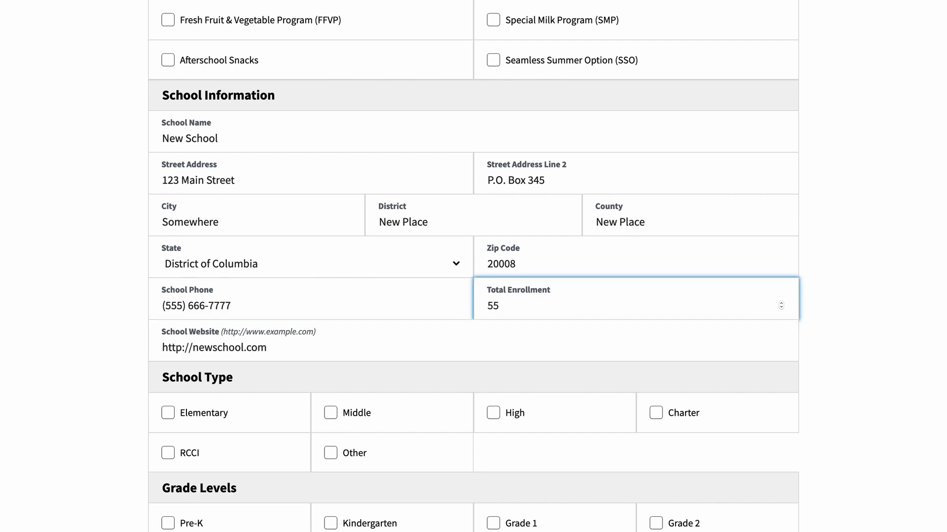
left_click(872, 357)
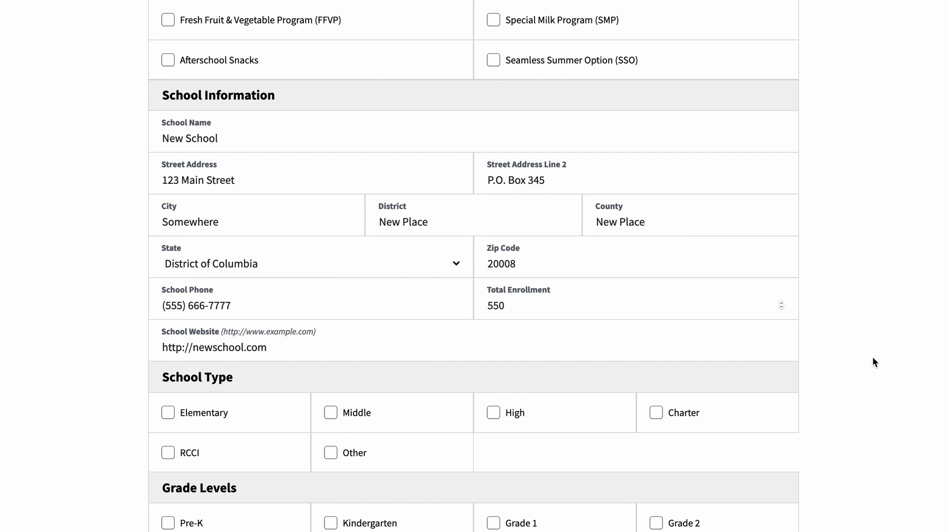
scroll(872, 357, "down", 5)
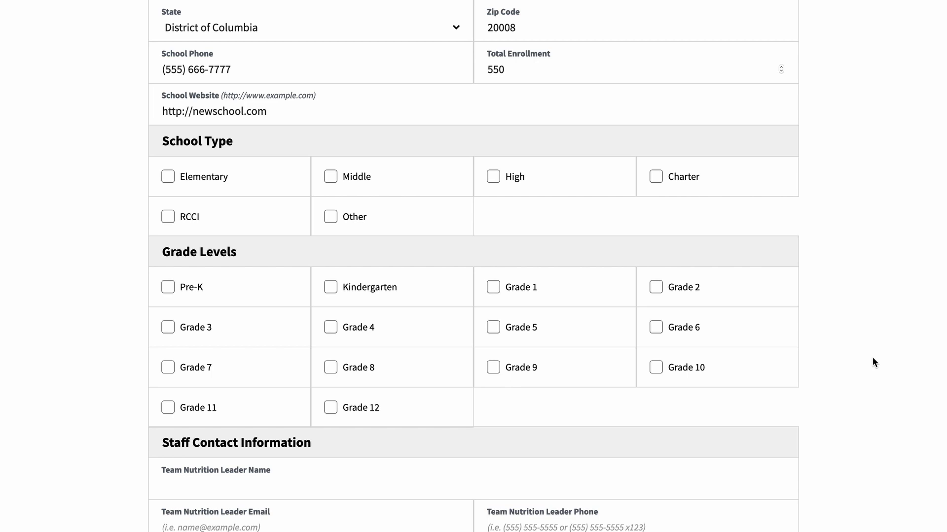
Check Elementary and Middle school types so grades Pre-K through Grade 8 are selected.
left_click(197, 177)
left_click(351, 178)
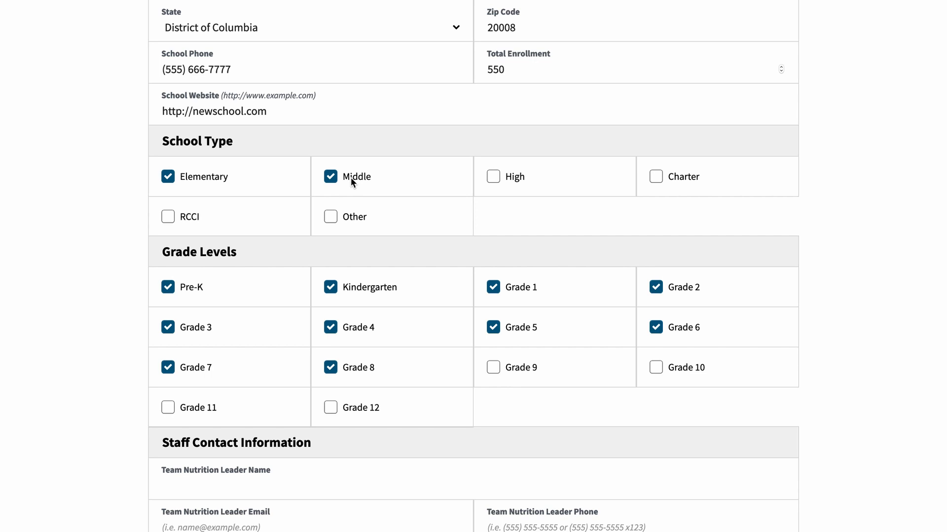
scroll(350, 178, "down", 2)
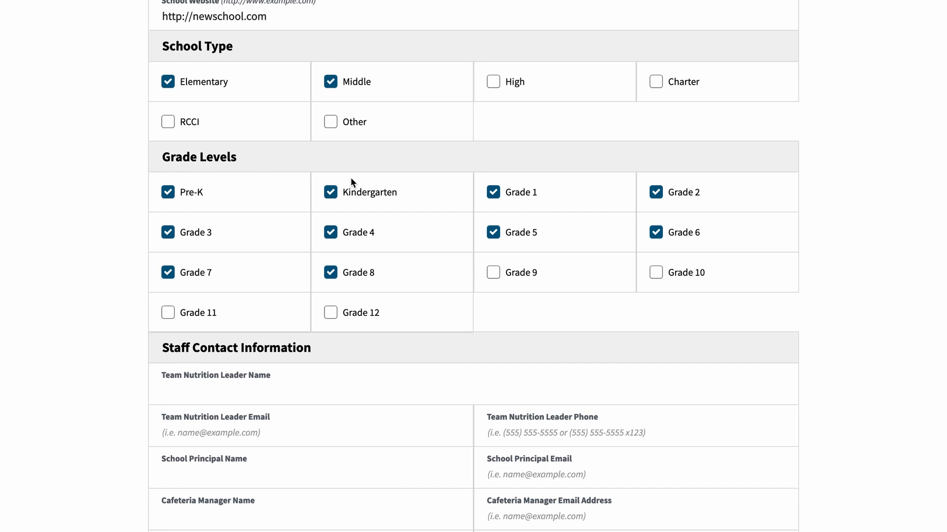
scroll(258, 375, "down", 5)
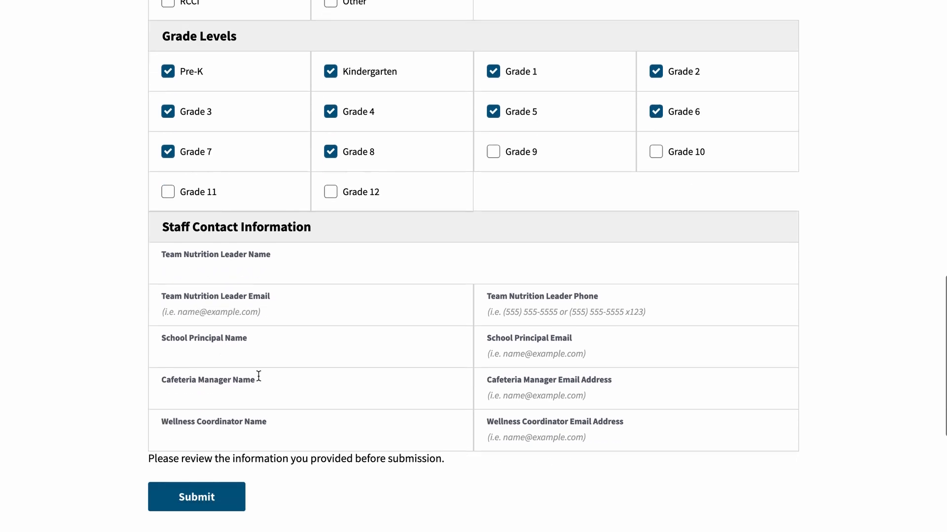
Enter the Team Nutrition leader's name, e-mail and phone, and the principal's name and e-mail.
left_click(278, 159)
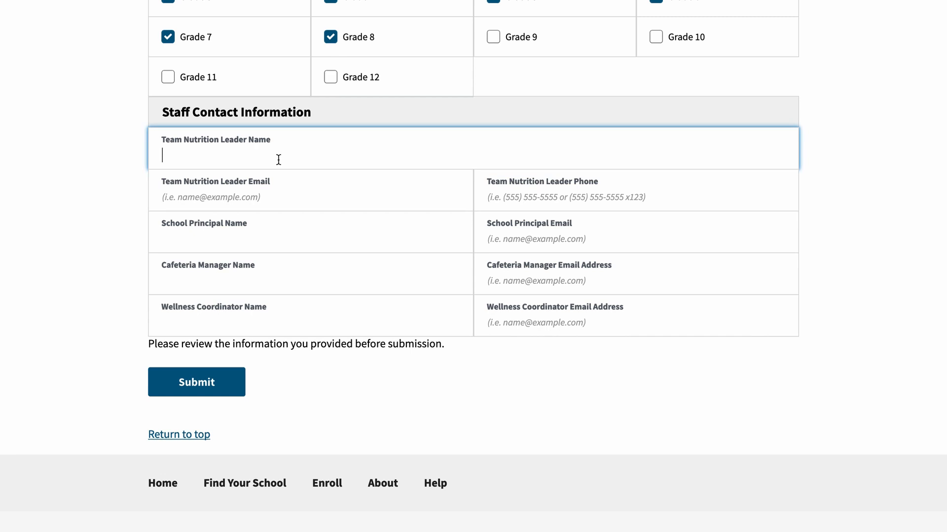
type("John Leader")
left_click(295, 197)
type("jleader@mail.com")
key("Tab")
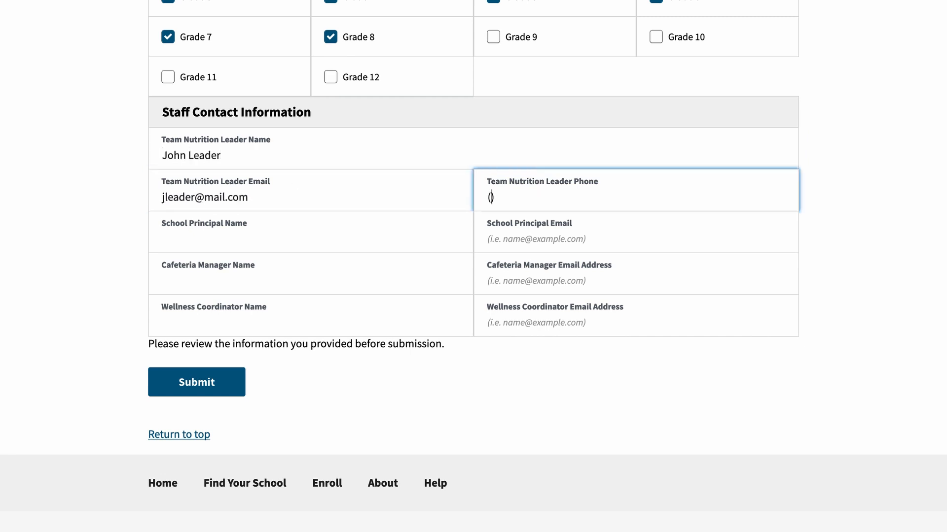
type("(555) 666-7777")
left_click(228, 232)
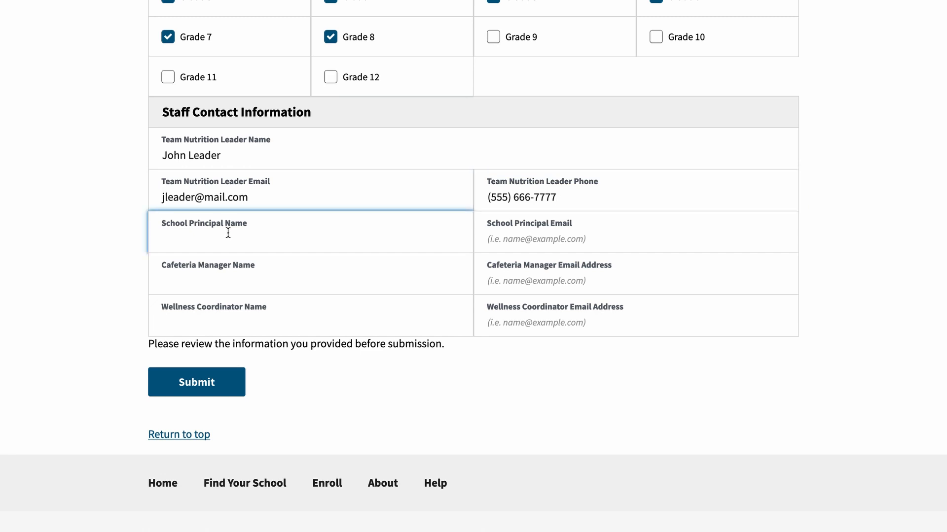
type("Mary Principal")
key("Tab")
type("mprincipal@mail.com")
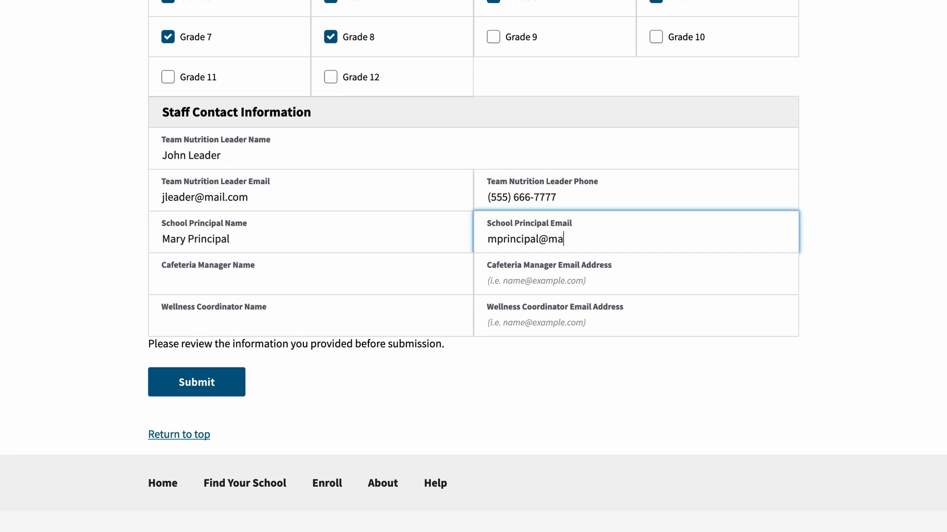
Enter the cafeteria manager's and wellness coordinator's names and e-mail addresses.
left_click(200, 286)
type("Mary Cafe")
key("Tab")
type("mcafe@mail.com")
left_click(210, 322)
type("Harry Healthy")
key("Tab")
type("hhealthy@mail.com")
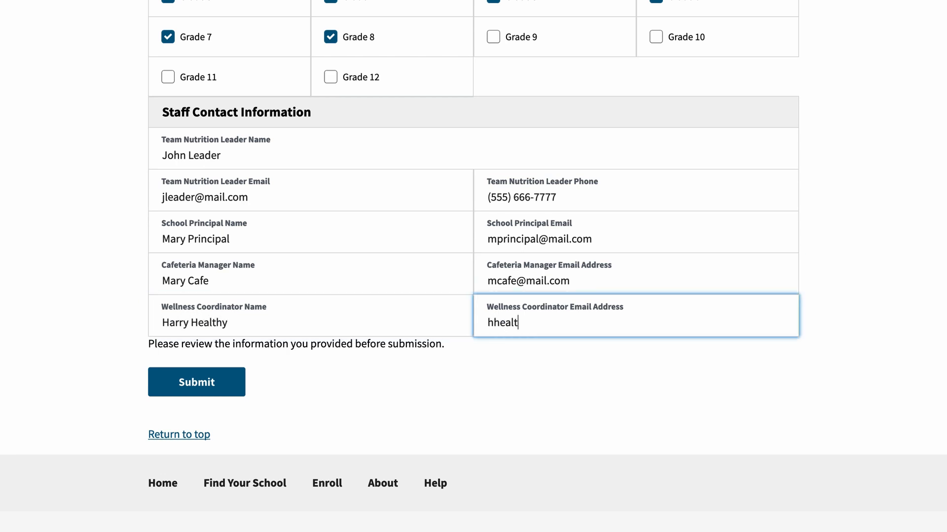
left_click(593, 393)
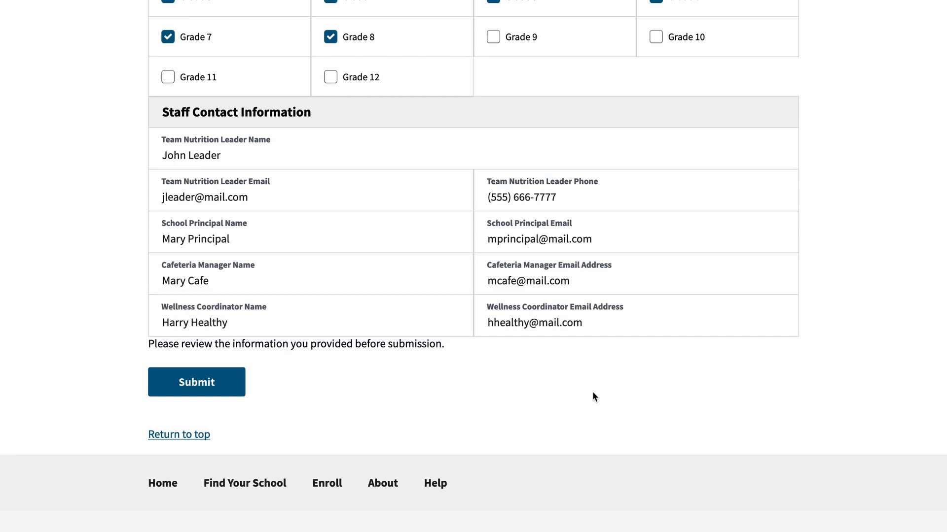
Submit the completed New School enrollment form.
left_click(209, 393)
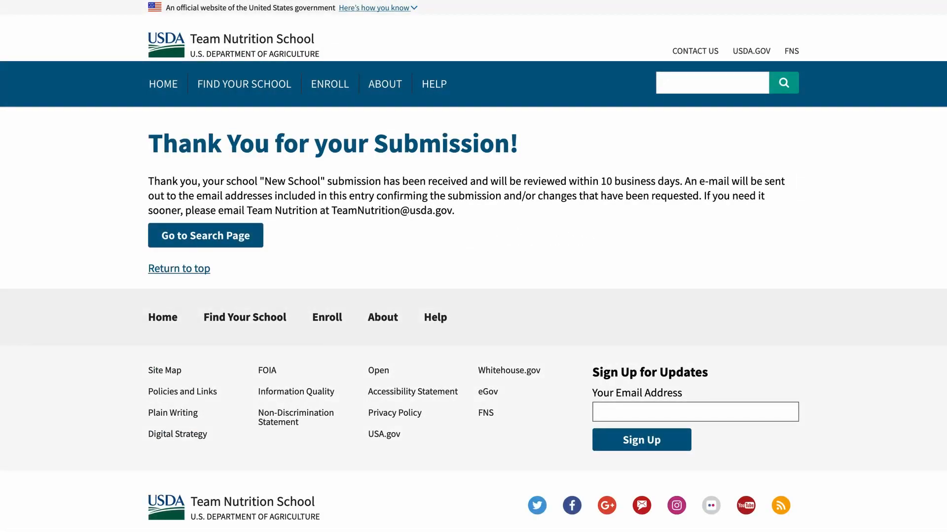